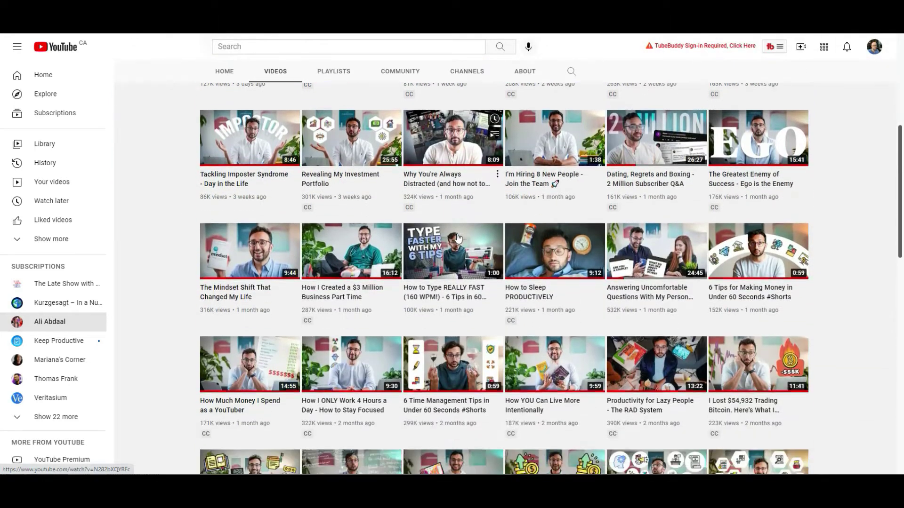
Step: Scroll through Ali Abdaal's, Thomas Frank's and Kurzgesagt's uploads, ending deep in Kurzgesagt's Videos tab
{"action": "scroll", "coordinate": [457, 237], "scroll_direction": "down", "scroll_amount": 9}
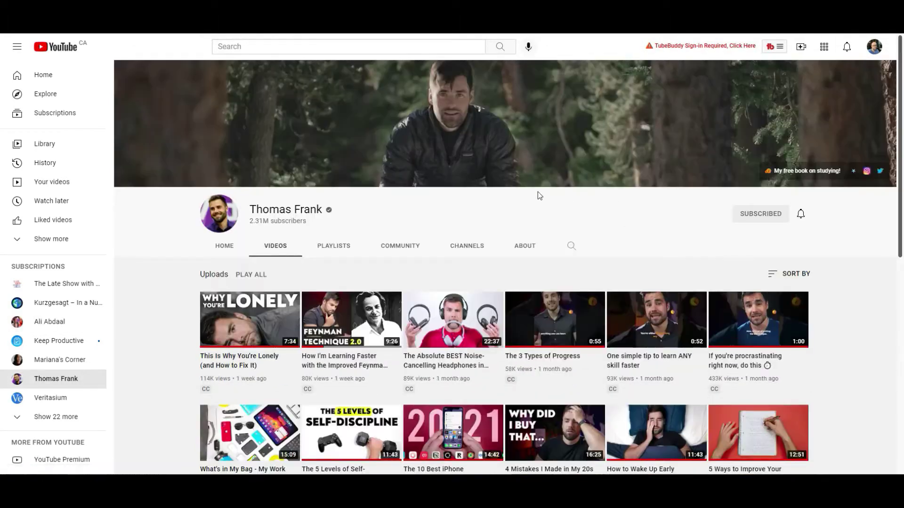
{"action": "scroll", "coordinate": [539, 195], "scroll_direction": "down", "scroll_amount": 5}
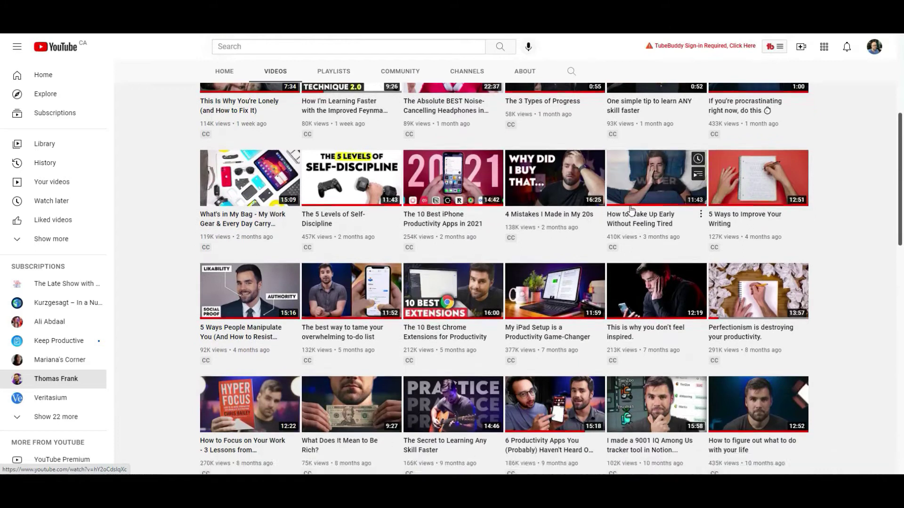
{"action": "scroll", "coordinate": [631, 209], "scroll_direction": "down", "scroll_amount": 7}
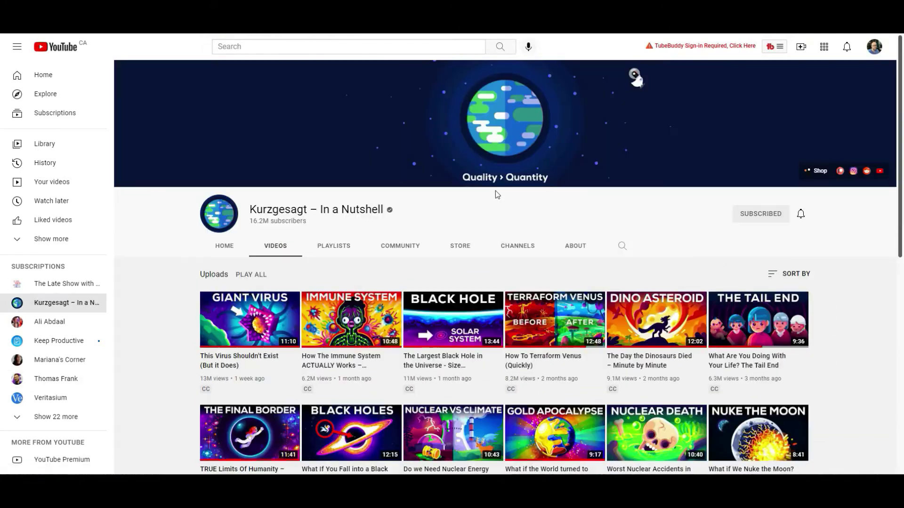
{"action": "scroll", "coordinate": [496, 190], "scroll_direction": "down", "scroll_amount": 6}
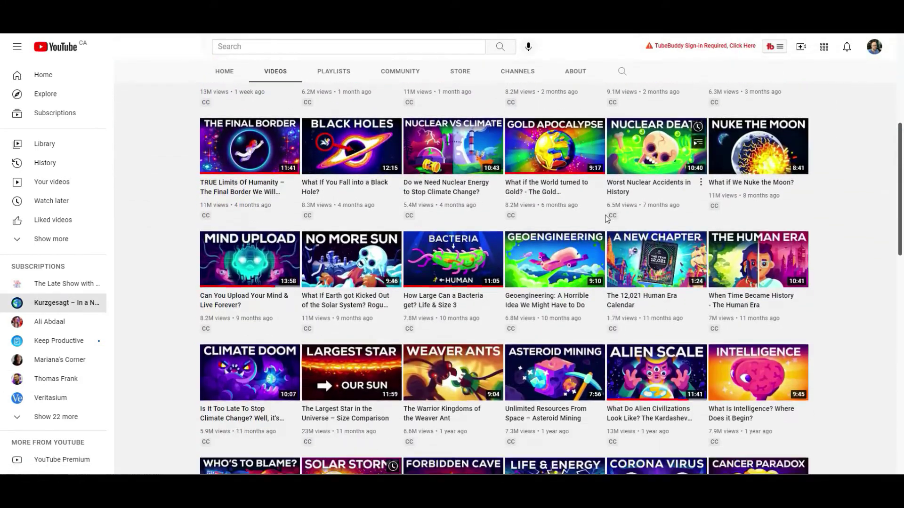
{"action": "scroll", "coordinate": [606, 215], "scroll_direction": "down", "scroll_amount": 9}
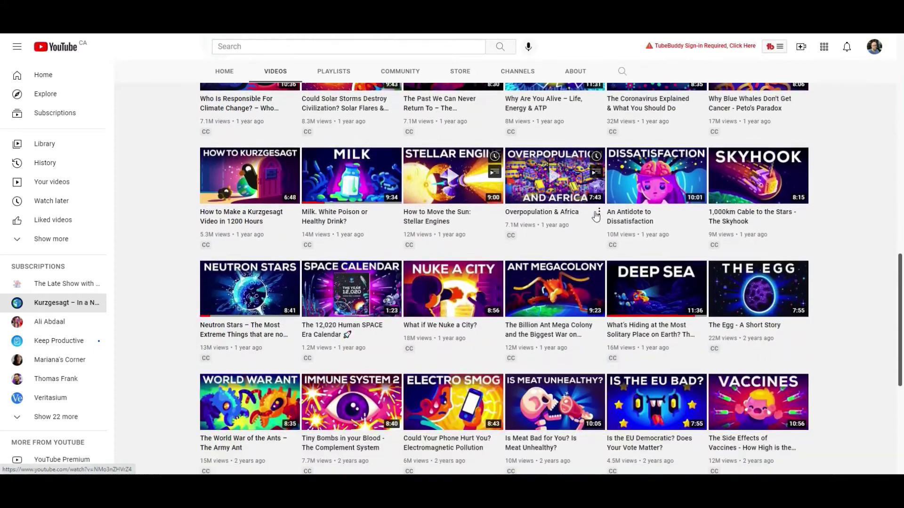
{"action": "scroll", "coordinate": [597, 216], "scroll_direction": "down", "scroll_amount": 8}
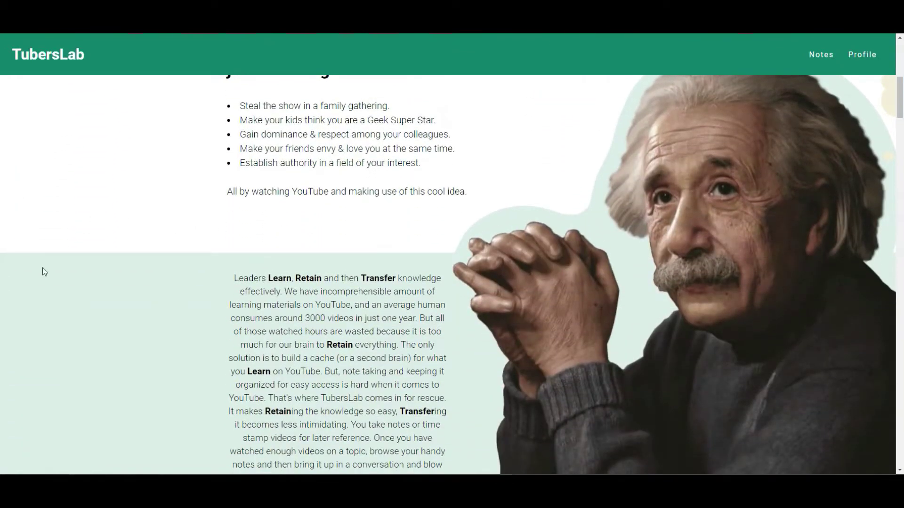
{"action": "scroll", "coordinate": [10, 307], "scroll_direction": "down", "scroll_amount": 10}
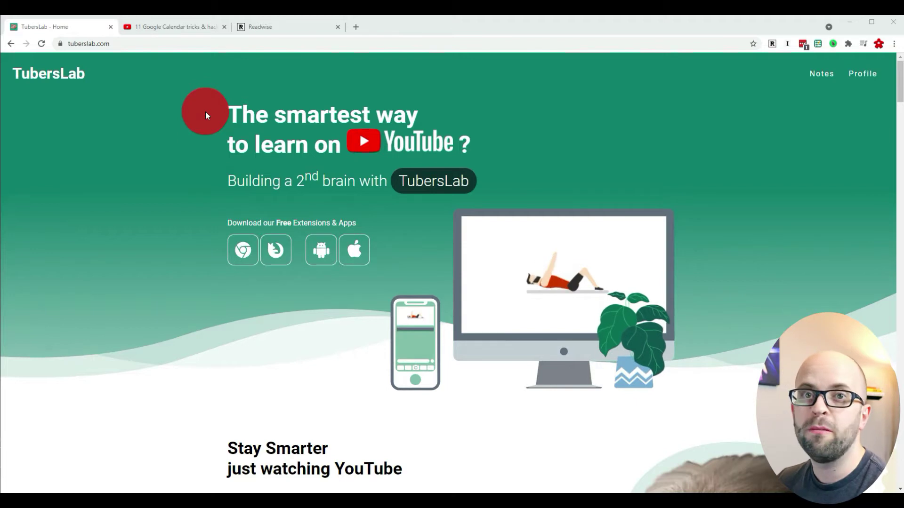
Step: Show TubersLab's export settings over the Google Calendar tricks video, with Readwise as the export option
{"action": "left_click", "coordinate": [177, 27]}
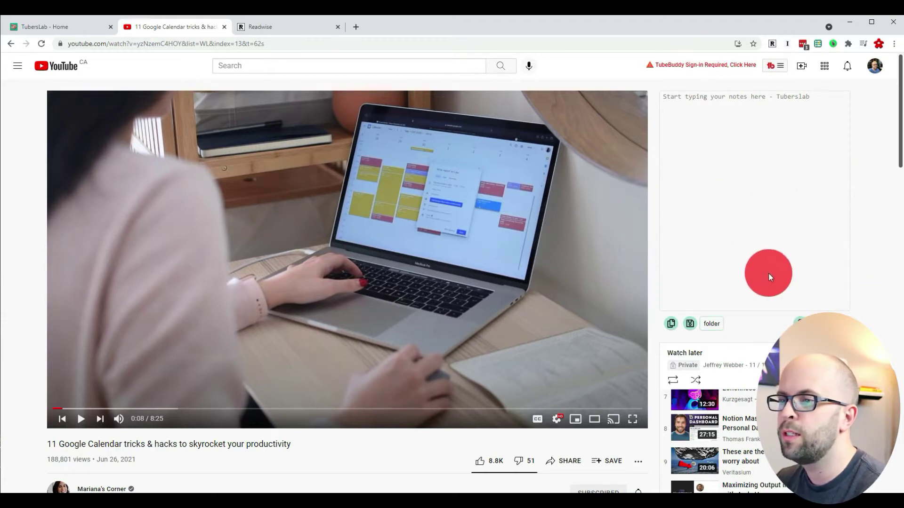
{"action": "left_click", "coordinate": [817, 45]}
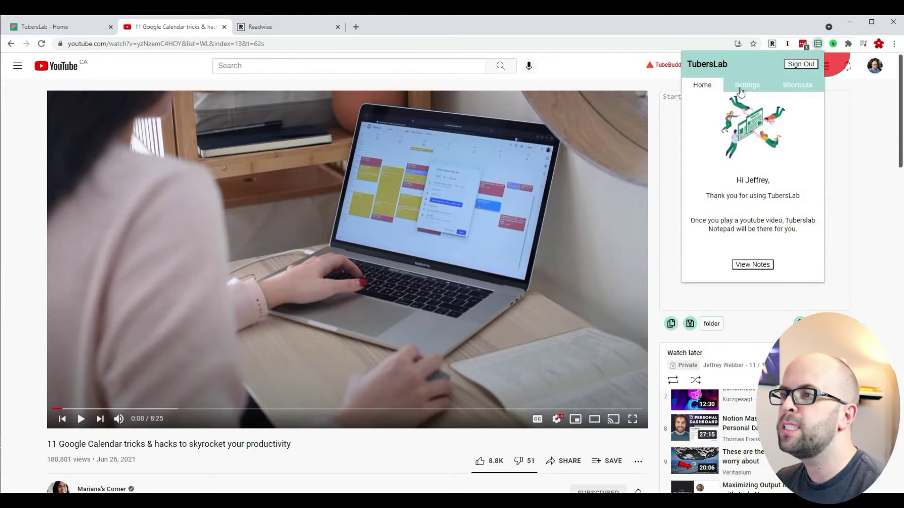
{"action": "left_click", "coordinate": [741, 91]}
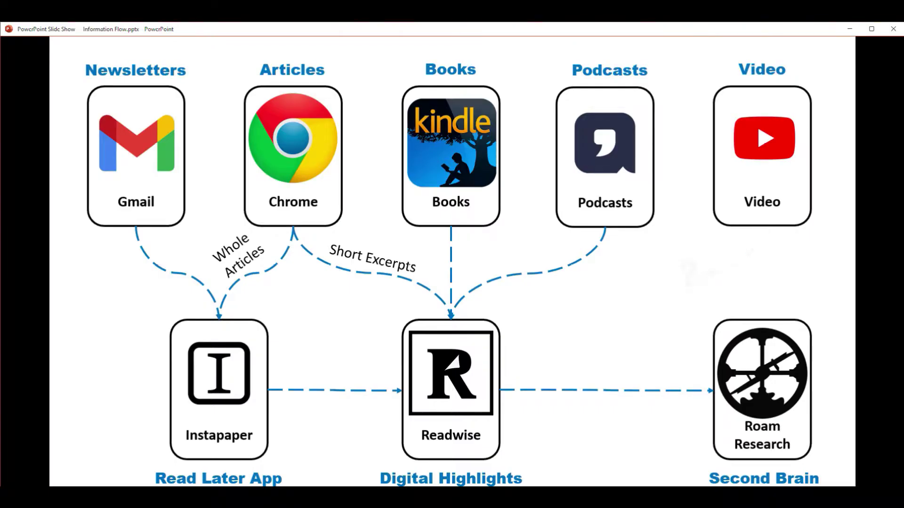
{"action": "key", "text": "Right"}
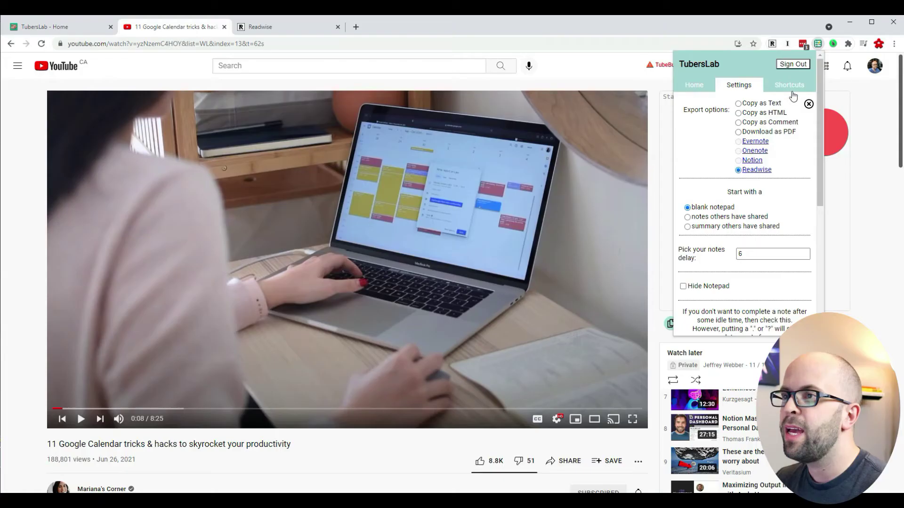
Step: Check TubersLab's keyboard shortcuts, then start the Google Calendar video beside the empty notepad
{"action": "left_click", "coordinate": [793, 85]}
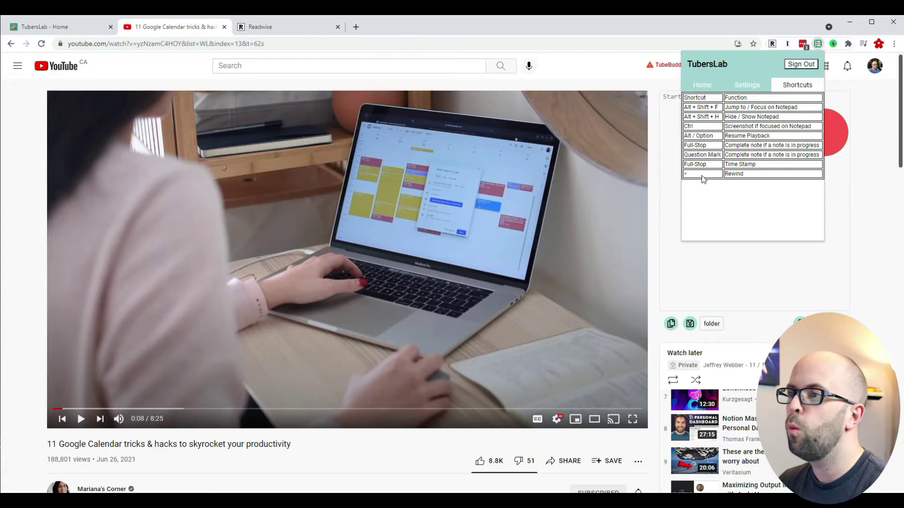
{"action": "left_click", "coordinate": [676, 119]}
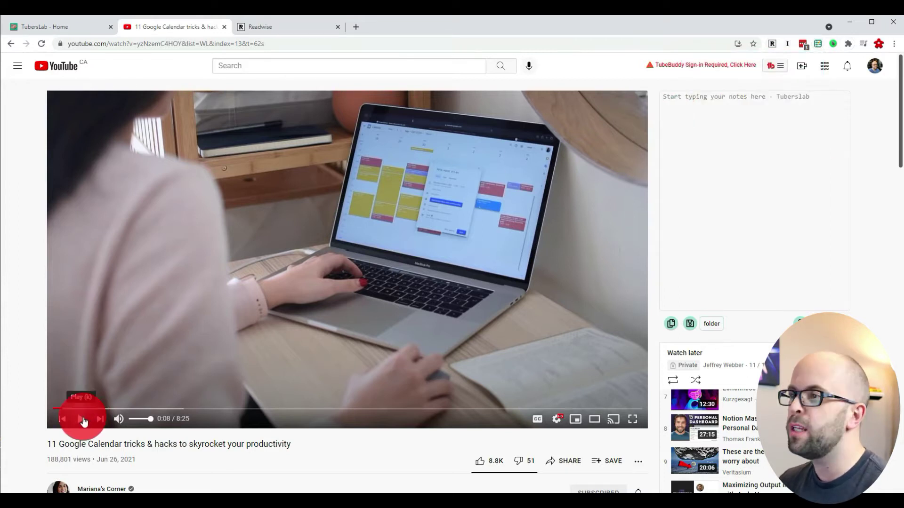
{"action": "left_click", "coordinate": [696, 98]}
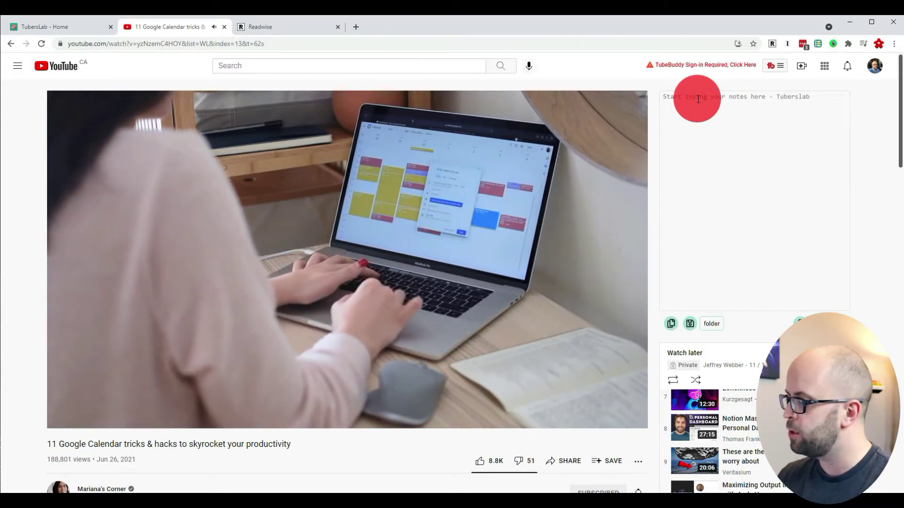
Step: Add the timestamped note 'This is a note.' plus a timestamped video screenshot, then pause
{"action": "type", "text": "This is a note."}
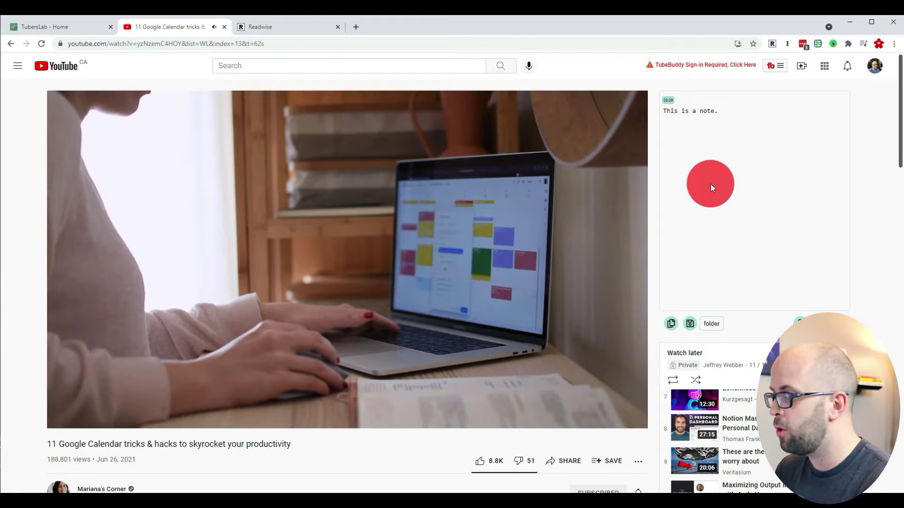
{"action": "key", "text": "ctrl+s"}
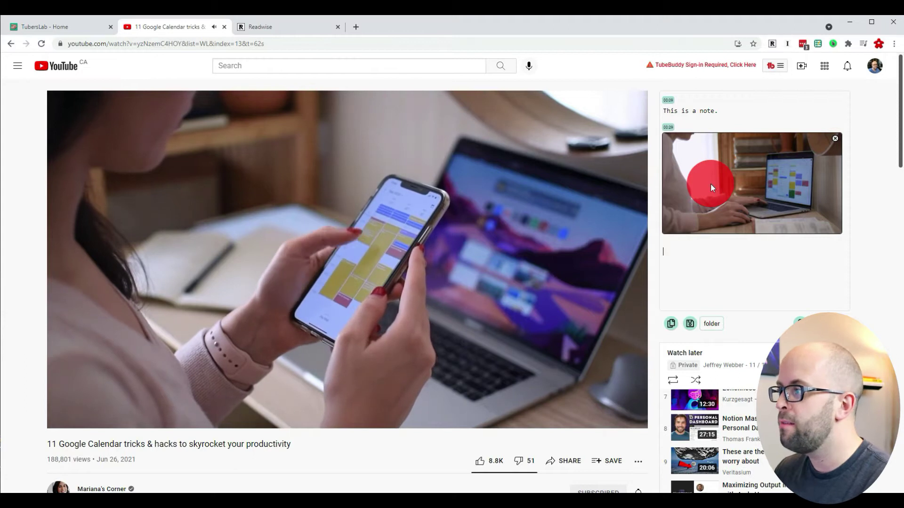
{"action": "key", "text": "alt"}
{"action": "key", "text": "alt+k"}
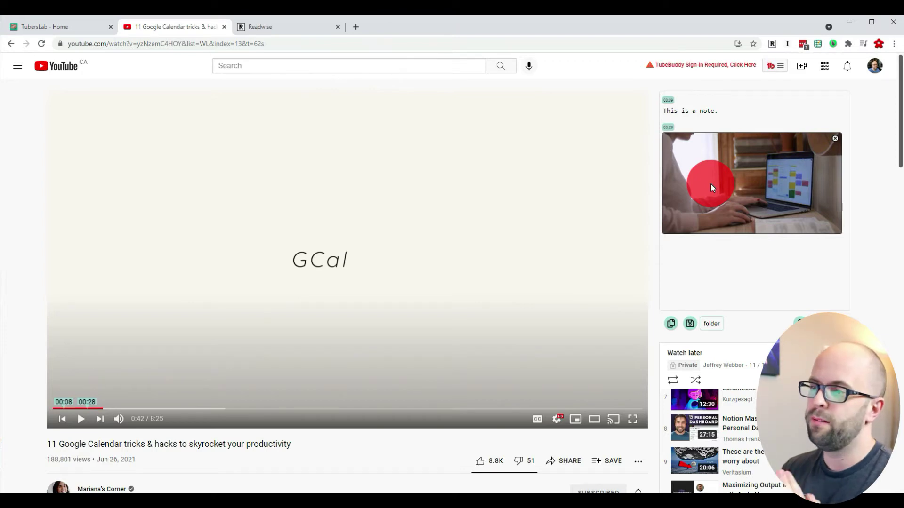
Step: Export the video's notes to Readwise
{"action": "left_click", "coordinate": [671, 325]}
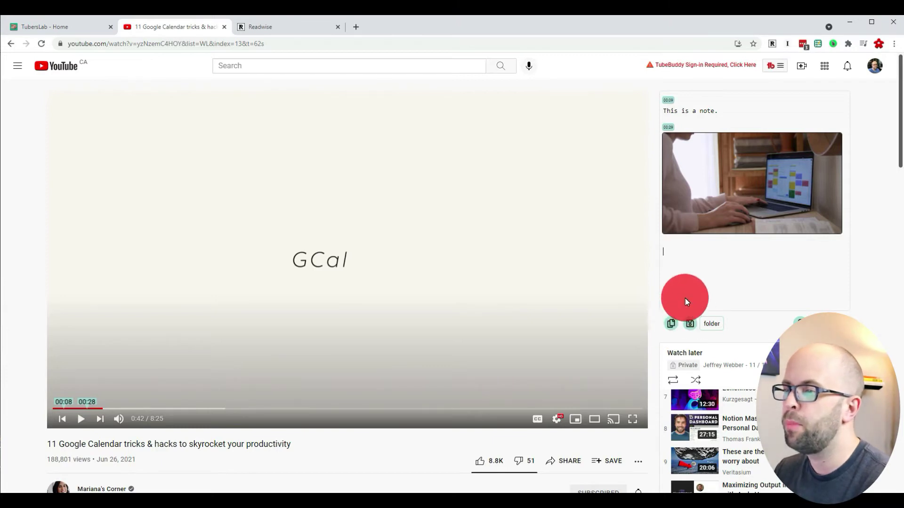
{"action": "left_click", "coordinate": [670, 325]}
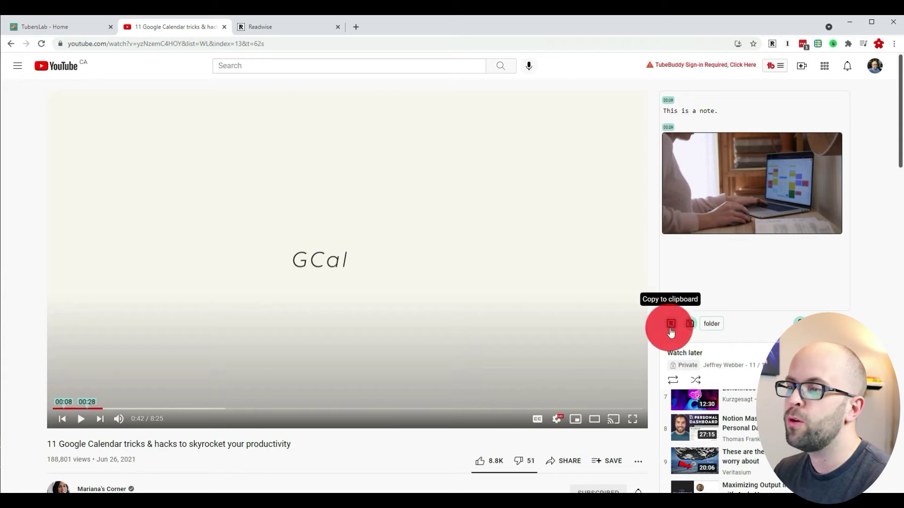
{"action": "left_click", "coordinate": [671, 324]}
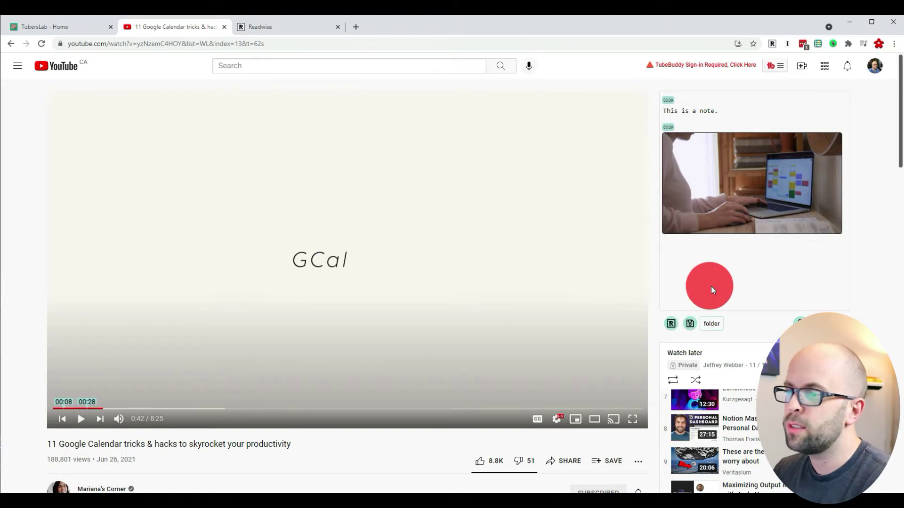
Step: File the notes in the Calendars folder, save them, and bring up the TubersLab panel
{"action": "left_click", "coordinate": [713, 324]}
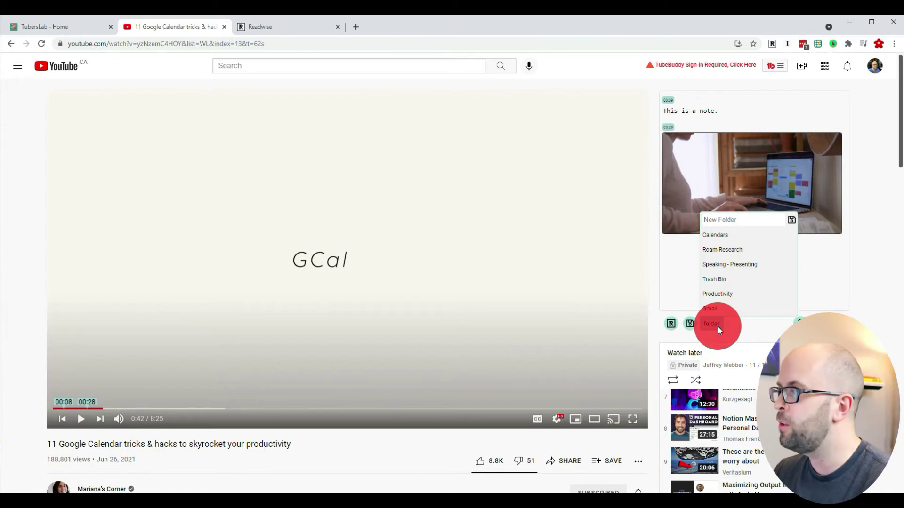
{"action": "left_click", "coordinate": [718, 326]}
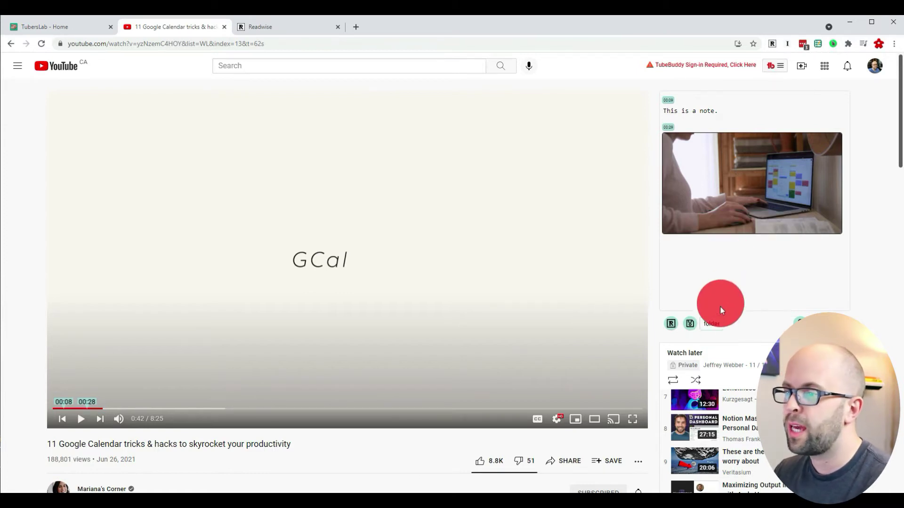
{"action": "left_click", "coordinate": [713, 323]}
{"action": "left_click", "coordinate": [724, 230]}
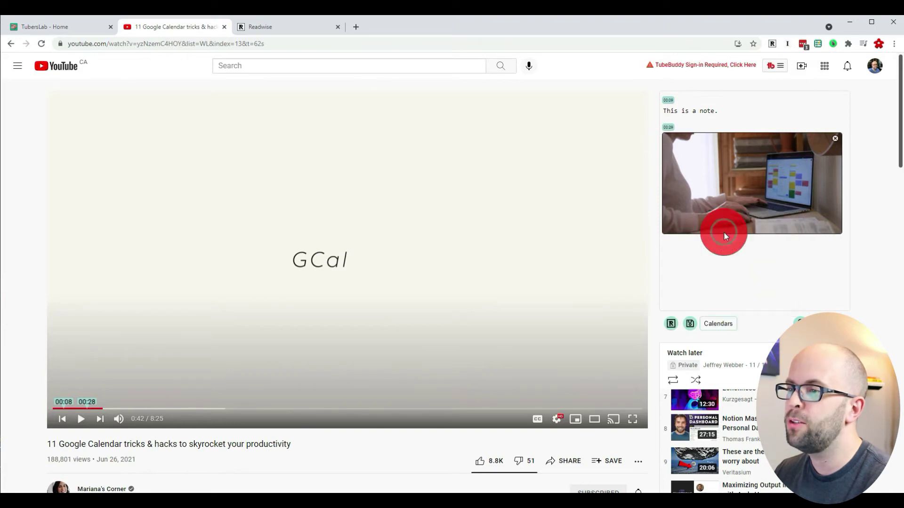
{"action": "left_click", "coordinate": [690, 325]}
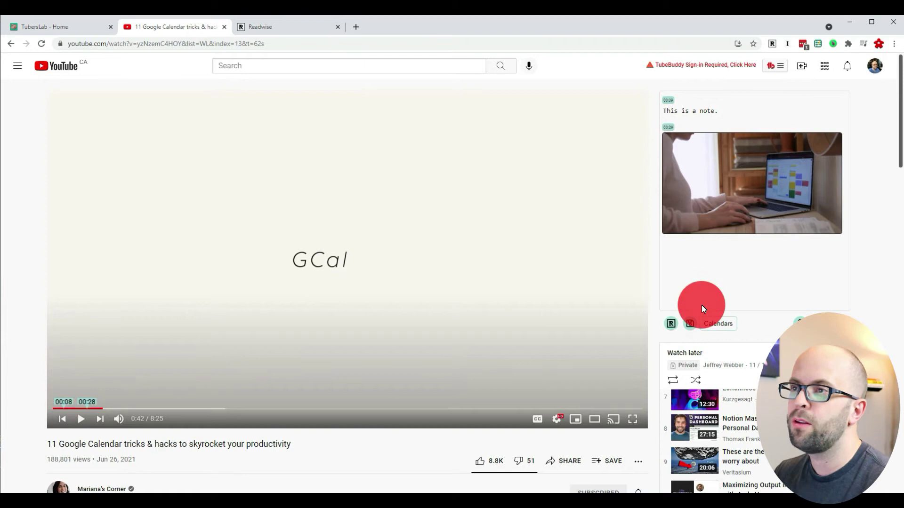
{"action": "left_click", "coordinate": [818, 45]}
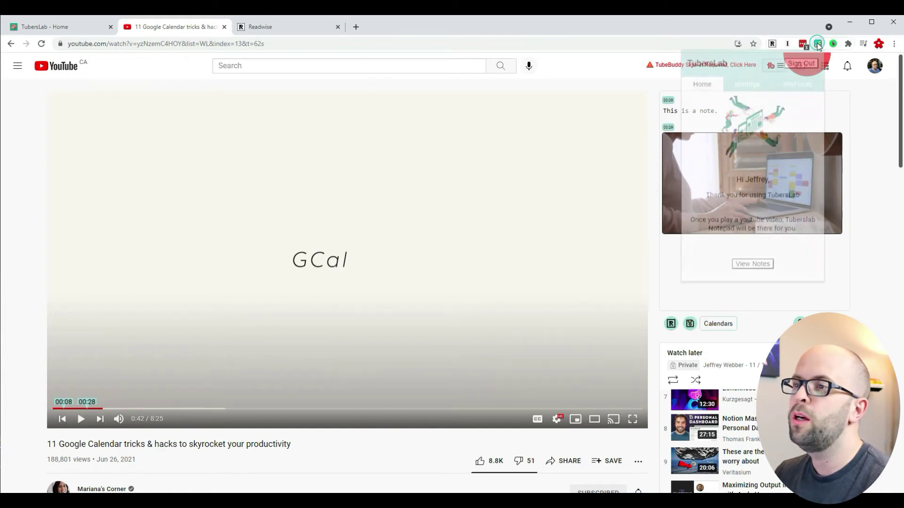
Step: Open the TubersLab notes library filtered to the Calendars tag
{"action": "left_click", "coordinate": [753, 265]}
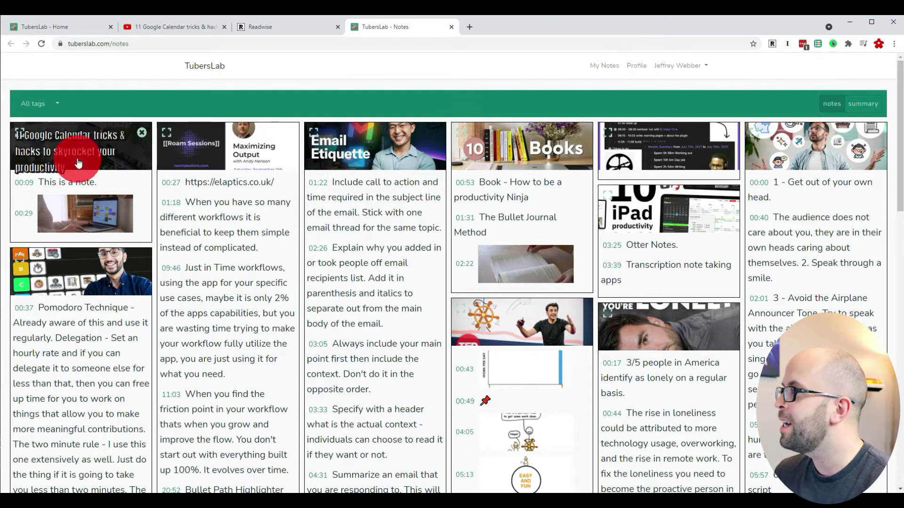
{"action": "left_click", "coordinate": [58, 107]}
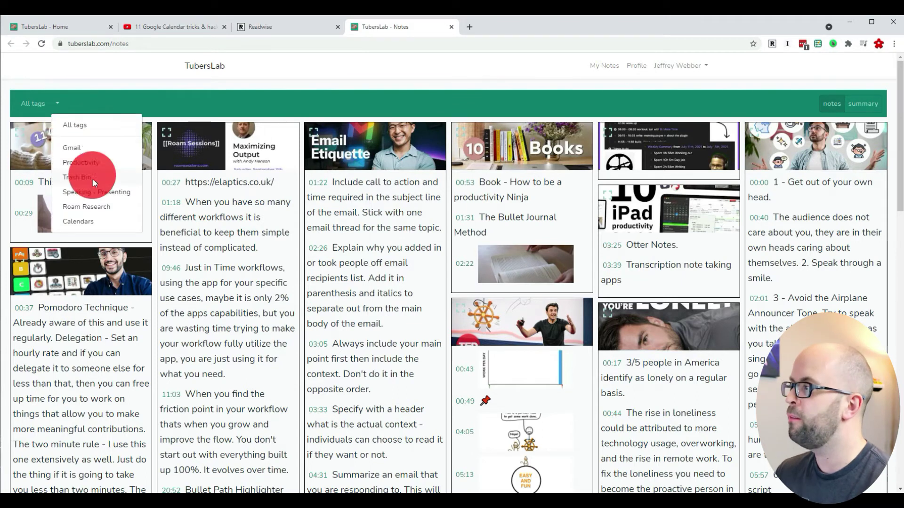
{"action": "left_click", "coordinate": [85, 222]}
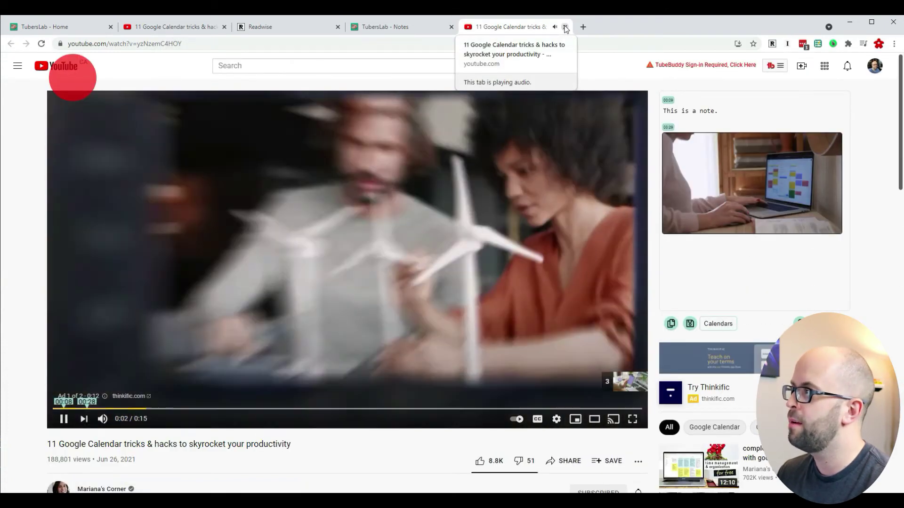
Step: Close the stray YouTube ad tab and switch to the Readwise dashboard
{"action": "left_click", "coordinate": [566, 27]}
{"action": "left_click", "coordinate": [335, 78]}
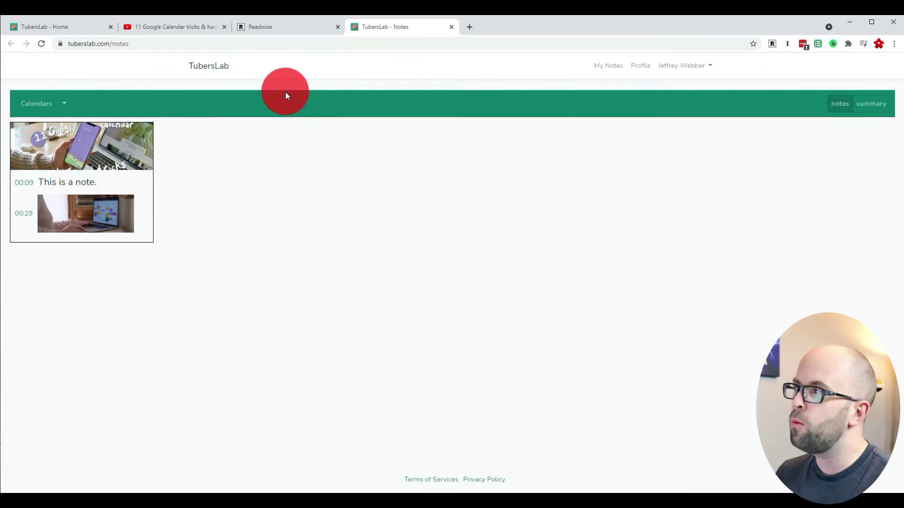
{"action": "left_click", "coordinate": [285, 27]}
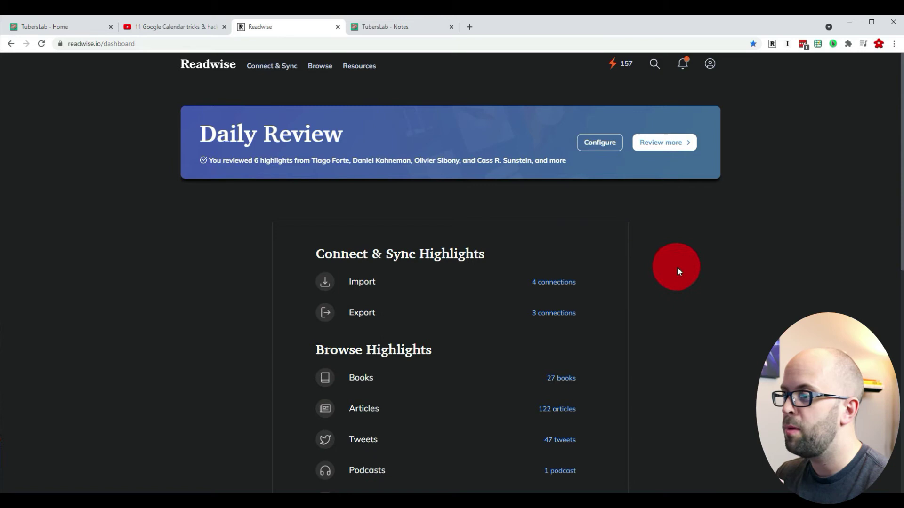
Step: Open the Google Calendar article in Readwise Articles and set it to never show again
{"action": "left_click", "coordinate": [558, 412]}
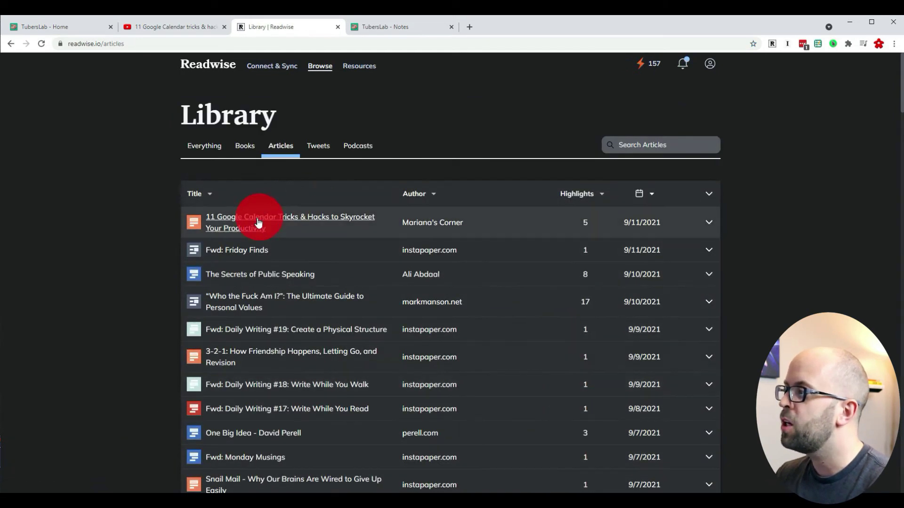
{"action": "left_click", "coordinate": [257, 222]}
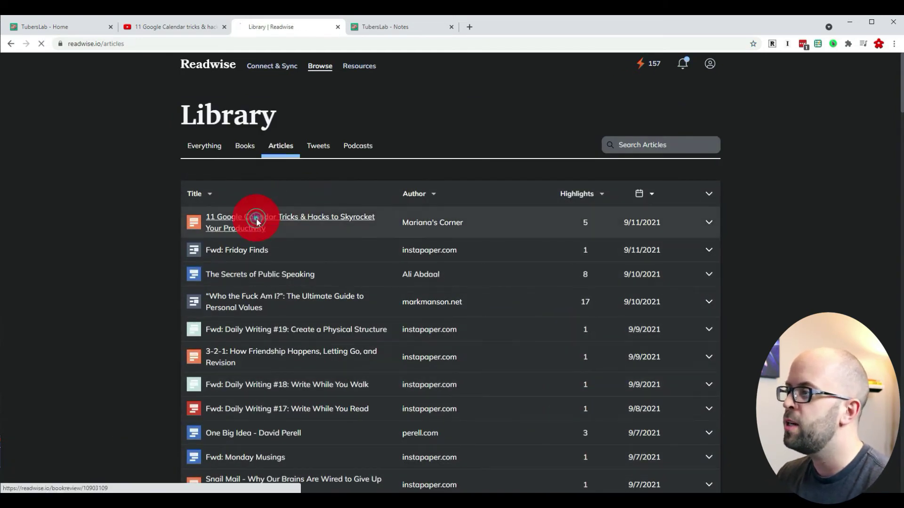
{"action": "left_click", "coordinate": [580, 185]}
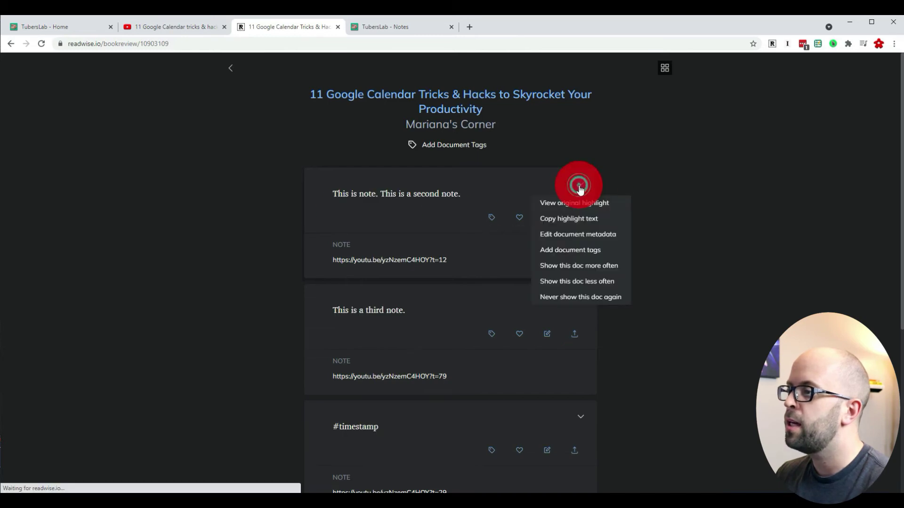
{"action": "left_click", "coordinate": [607, 297]}
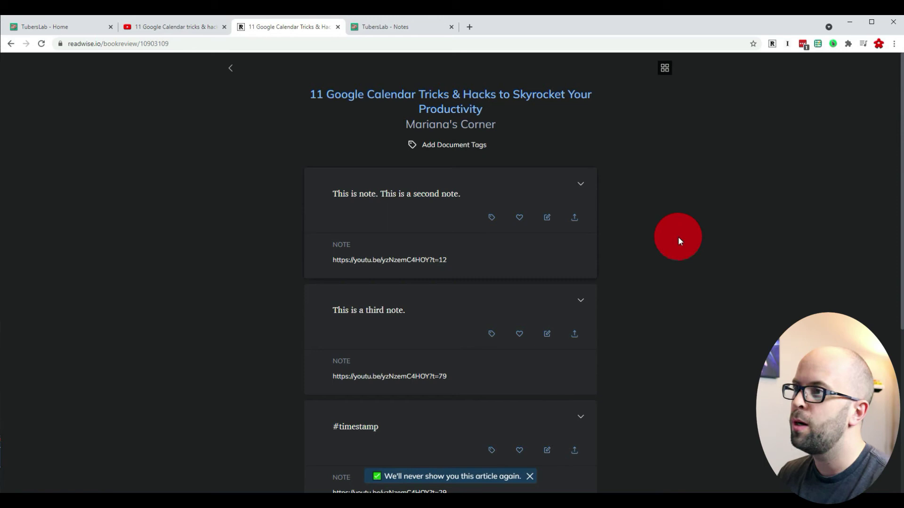
{"action": "left_click", "coordinate": [230, 68]}
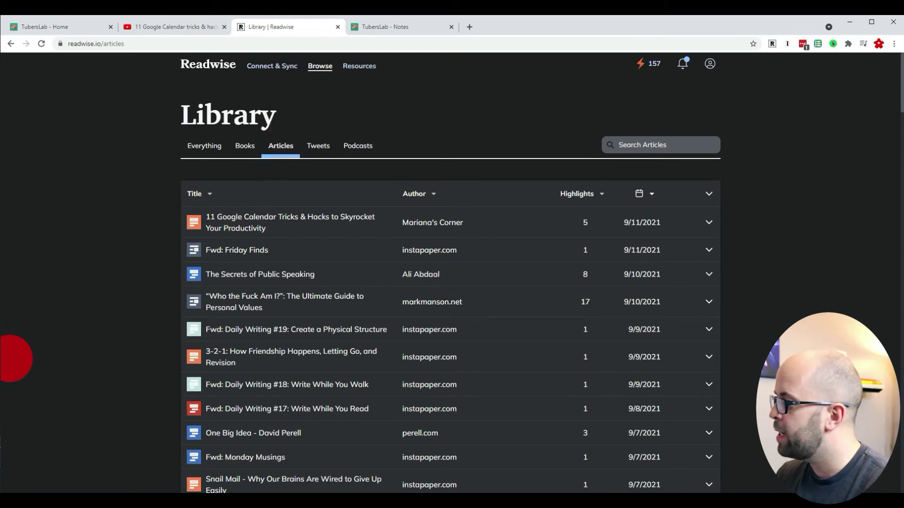
{"action": "key", "text": "alt+Tab"}
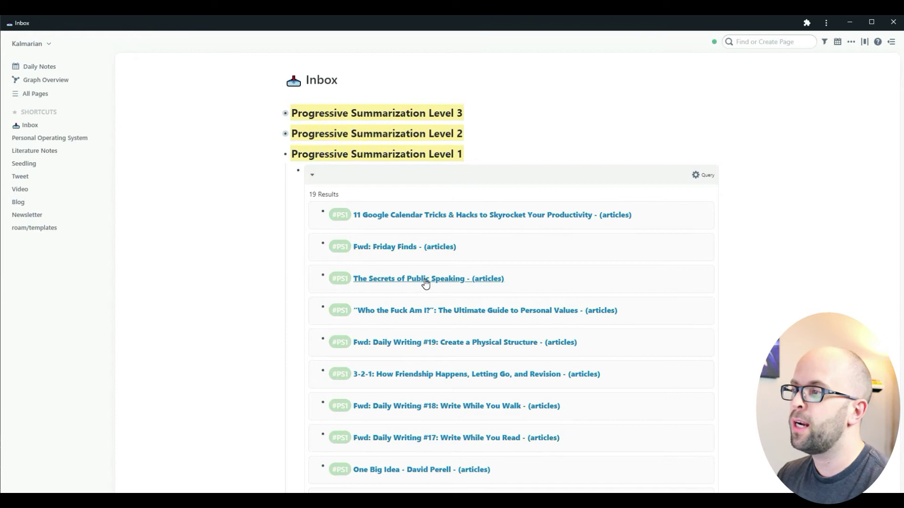
Step: Open The Secrets of Public Speaking page from the Roam Inbox query results
{"action": "left_click", "coordinate": [425, 279]}
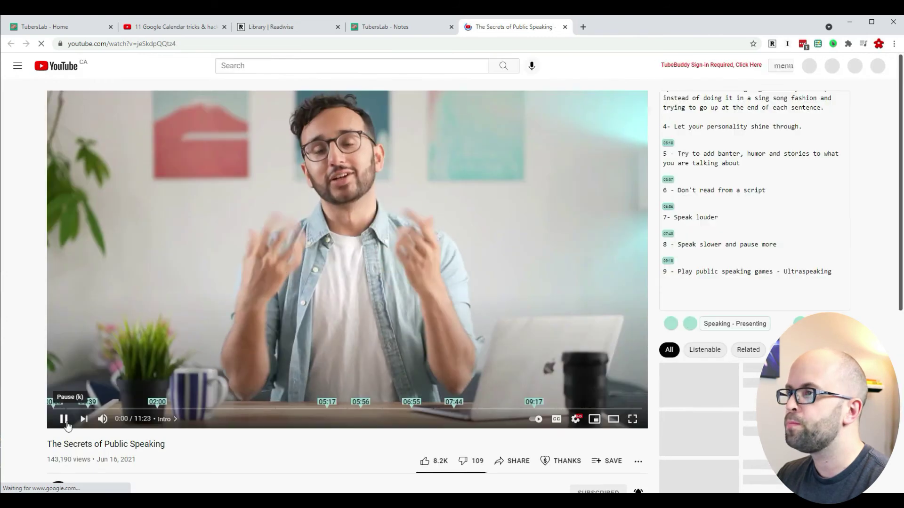
Step: Pause The Secrets of Public Speaking and scroll through its nine timestamped tips
{"action": "left_click", "coordinate": [66, 423]}
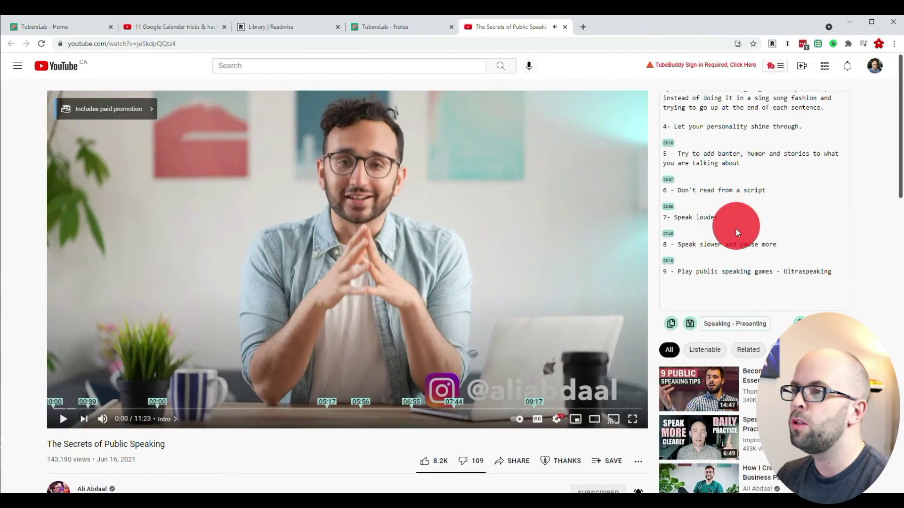
{"action": "scroll", "coordinate": [736, 229], "scroll_direction": "up", "scroll_amount": 3}
{"action": "scroll", "coordinate": [765, 189], "scroll_direction": "down", "scroll_amount": 3}
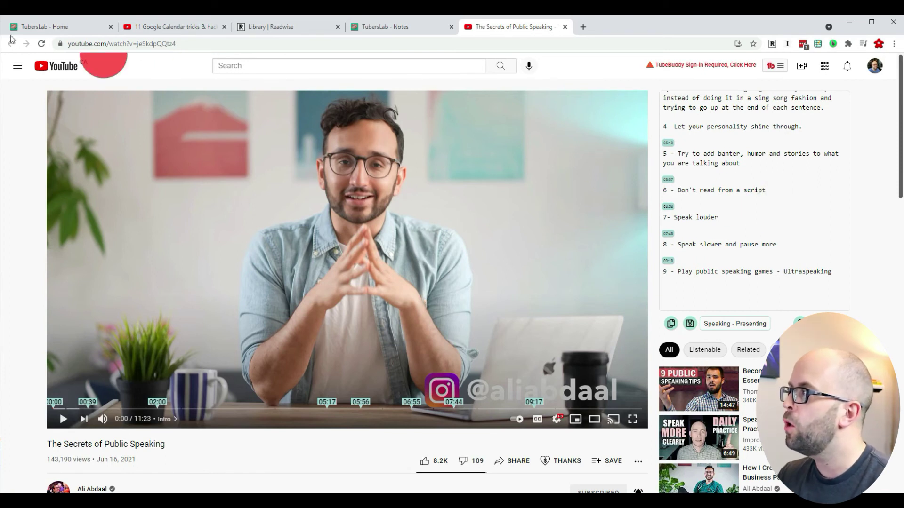
Step: Save the home-page music mix video to Watch later, then open the 13-video Watch later playlist
{"action": "left_click", "coordinate": [59, 66]}
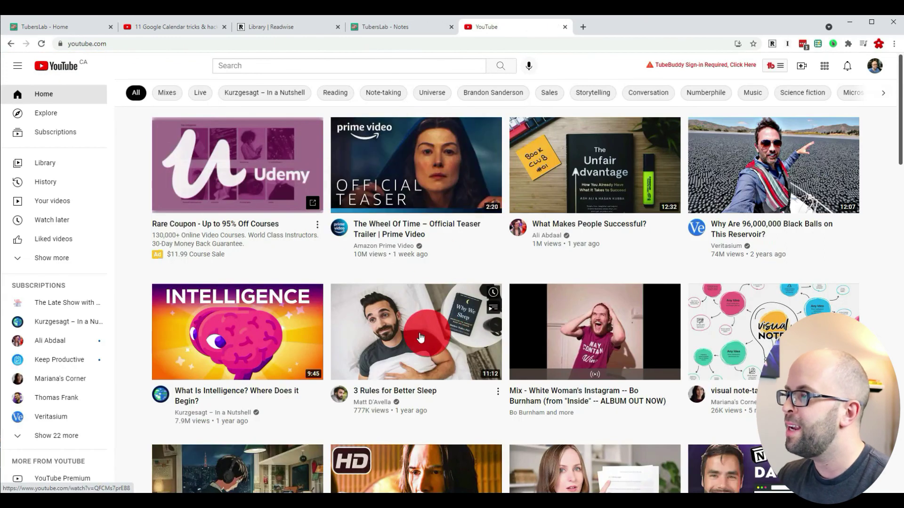
{"action": "scroll", "coordinate": [420, 338], "scroll_direction": "down", "scroll_amount": 1}
{"action": "left_click", "coordinate": [499, 347]}
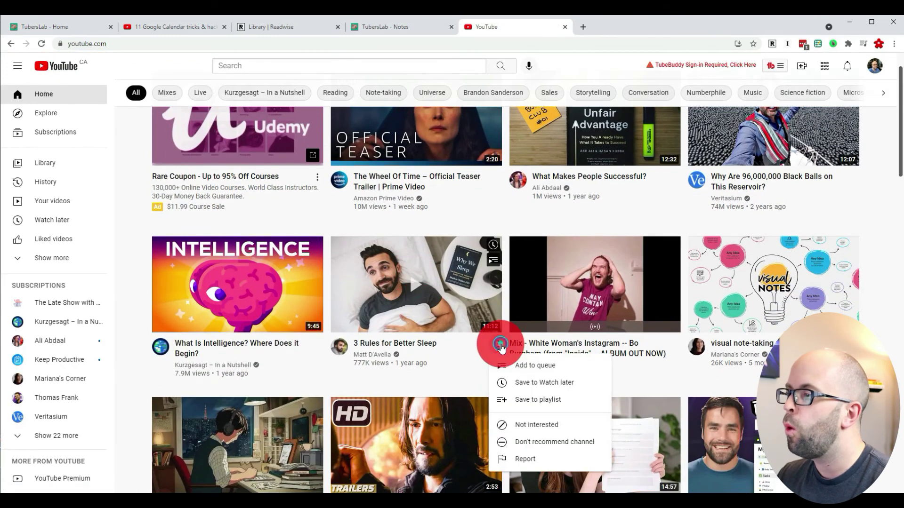
{"action": "left_click", "coordinate": [549, 384]}
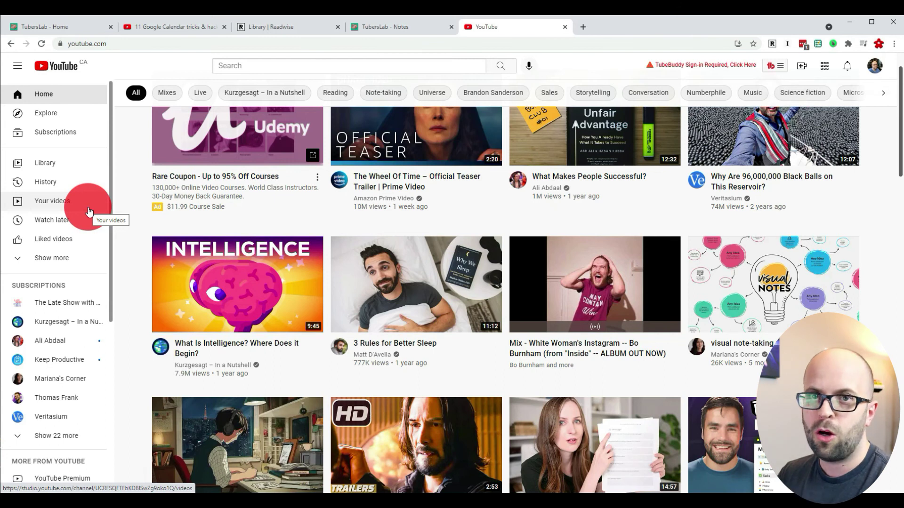
{"action": "left_click", "coordinate": [68, 222]}
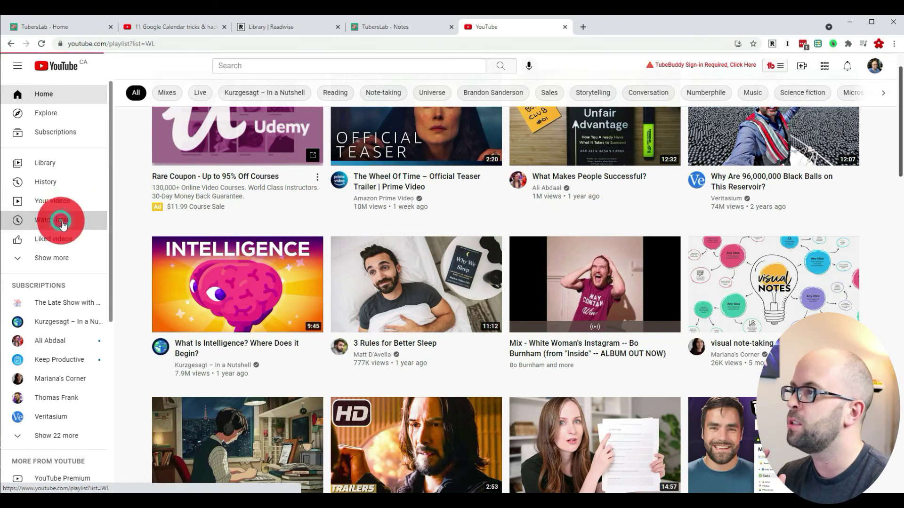
{"action": "scroll", "coordinate": [414, 257], "scroll_direction": "down", "scroll_amount": 2}
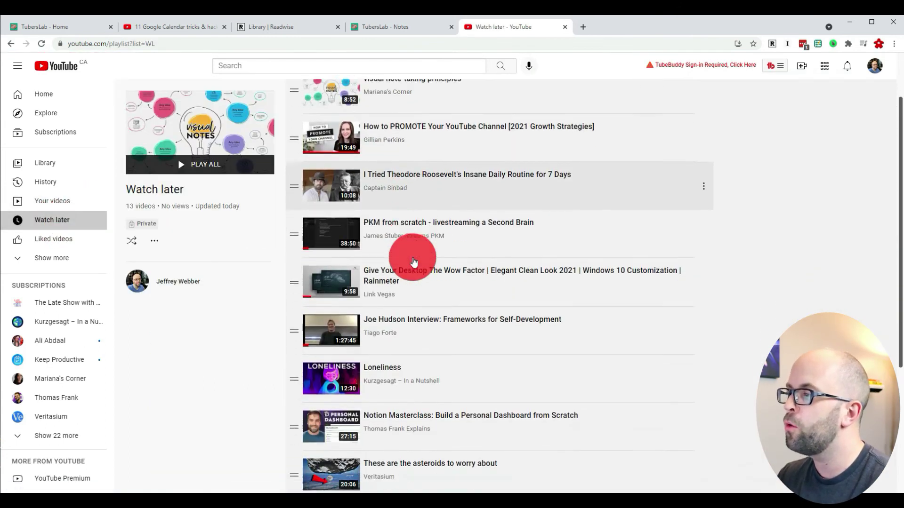